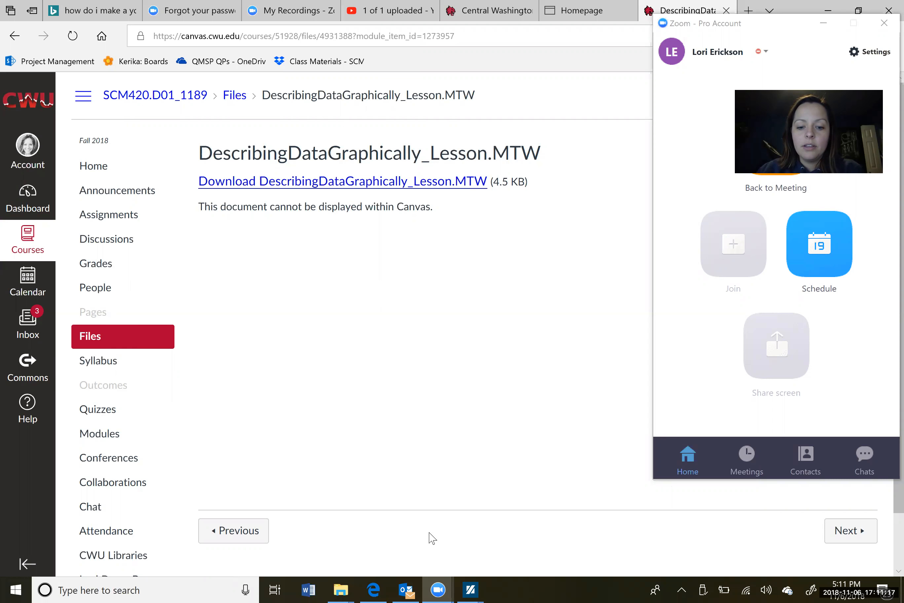
Switch to the Minitab Express window holding the Presidents Ages dotplot and delete that dotplot
{"action": "mouse_move", "coordinate": [468, 588]}
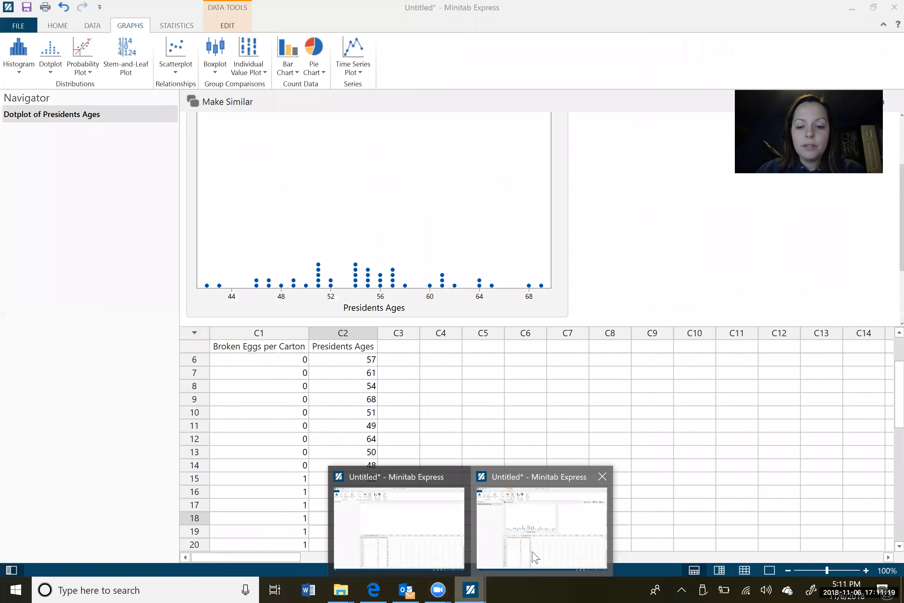
{"action": "left_click", "coordinate": [532, 551]}
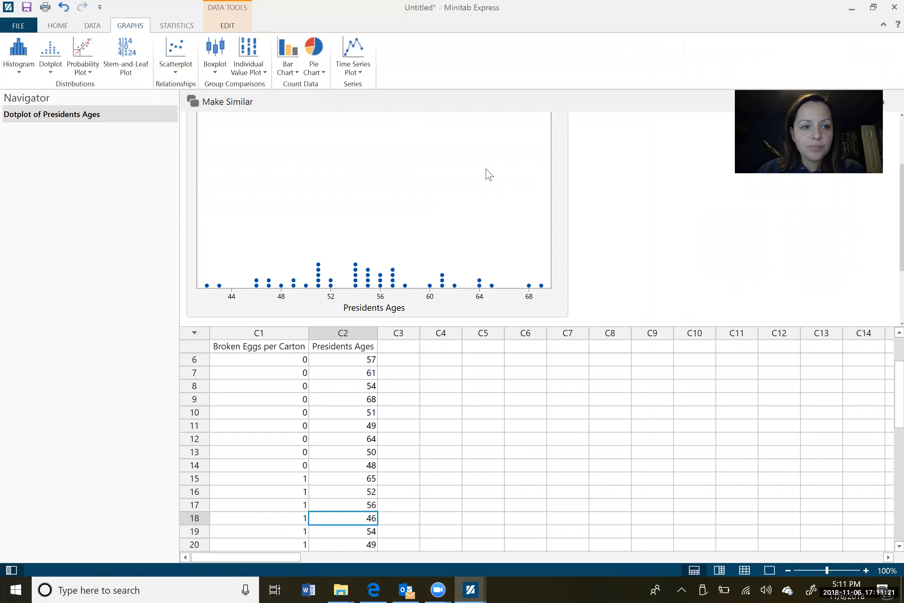
{"action": "left_click", "coordinate": [136, 115]}
{"action": "right_click", "coordinate": [137, 116]}
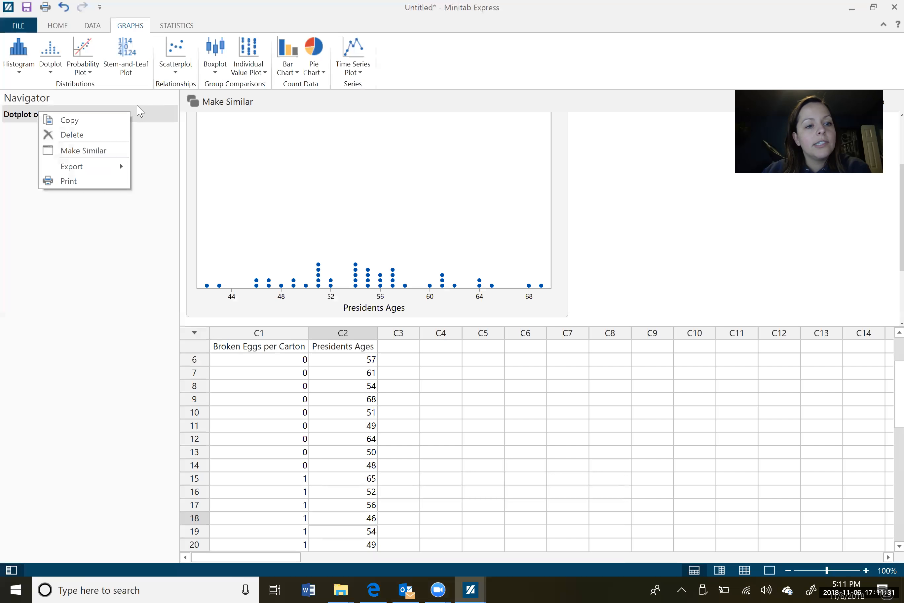
{"action": "left_click", "coordinate": [155, 177]}
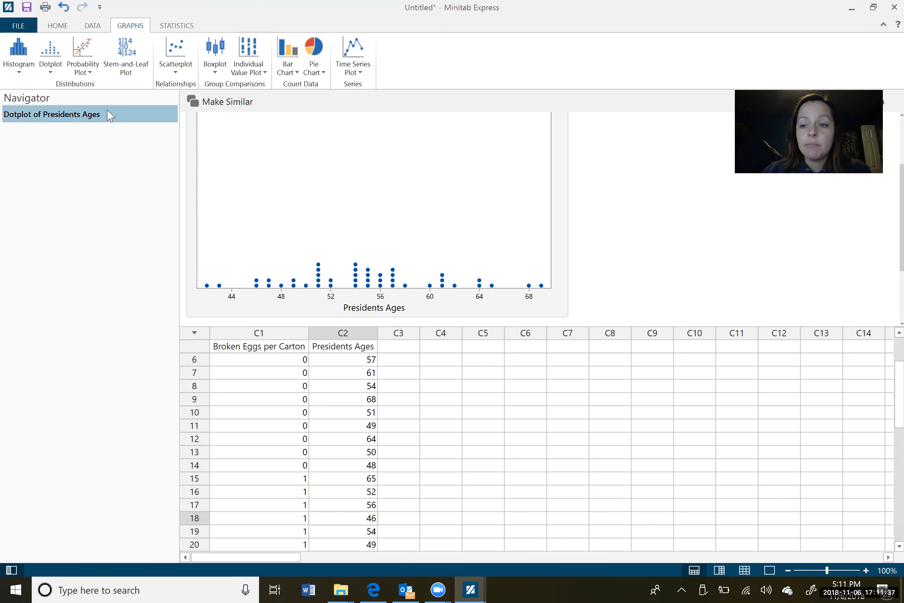
{"action": "right_click", "coordinate": [110, 115]}
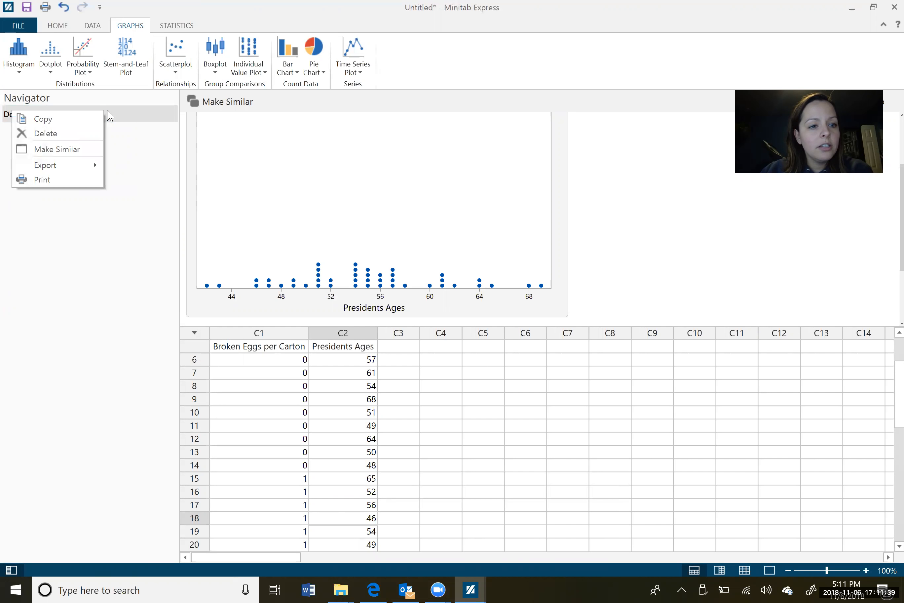
{"action": "left_click", "coordinate": [81, 134]}
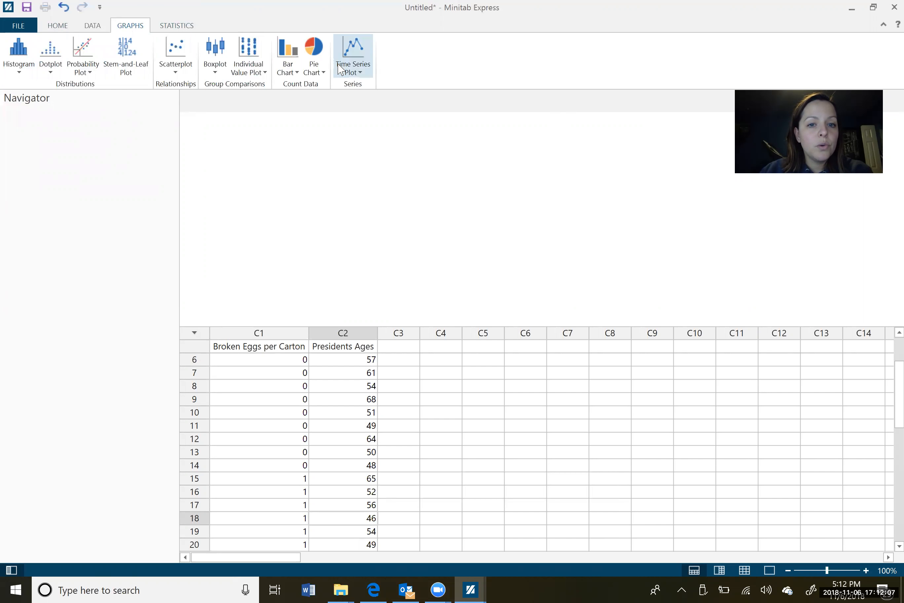
Create a simple single Y variable histogram with Presidents Ages as the Y variable
{"action": "left_click", "coordinate": [16, 60]}
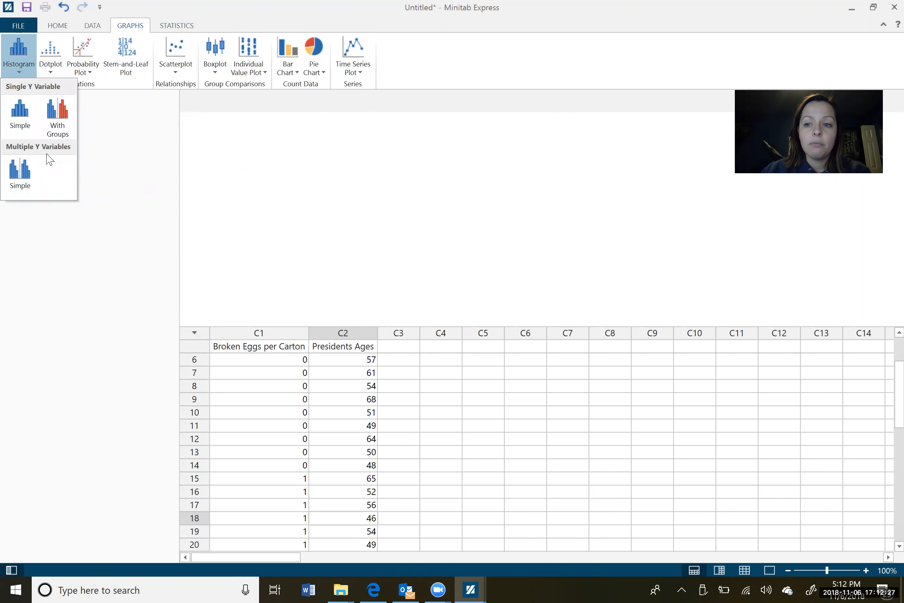
{"action": "left_click", "coordinate": [20, 111]}
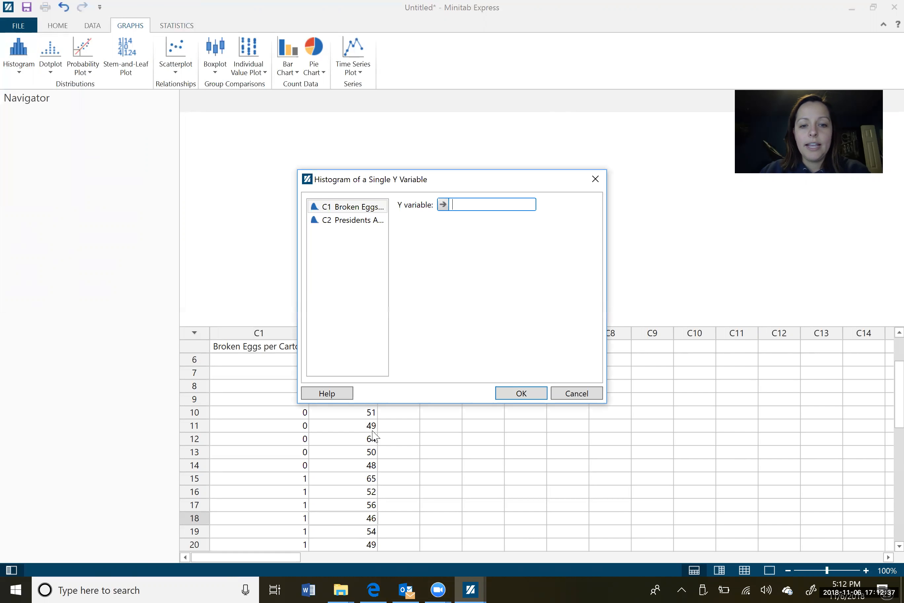
{"action": "double_click", "coordinate": [364, 222]}
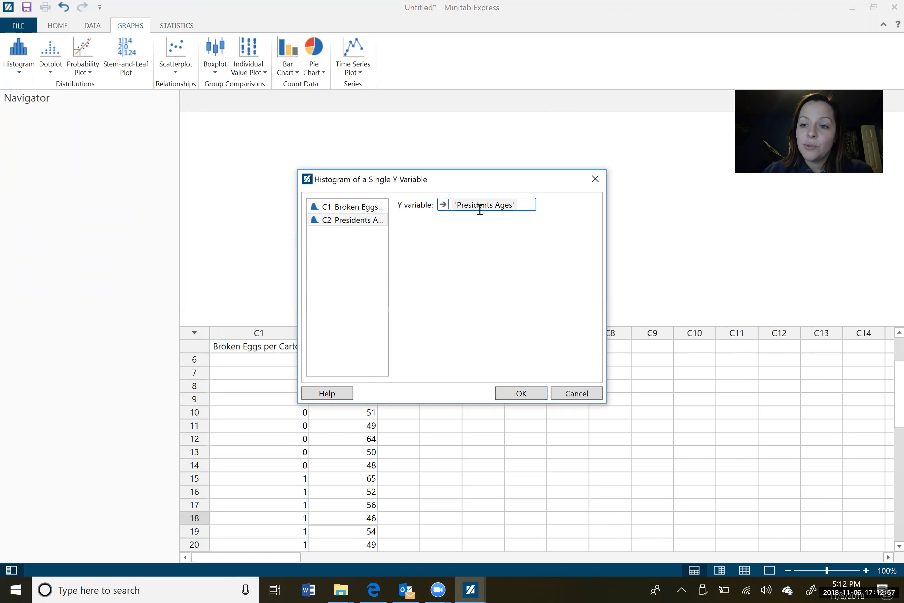
{"action": "left_click", "coordinate": [518, 394]}
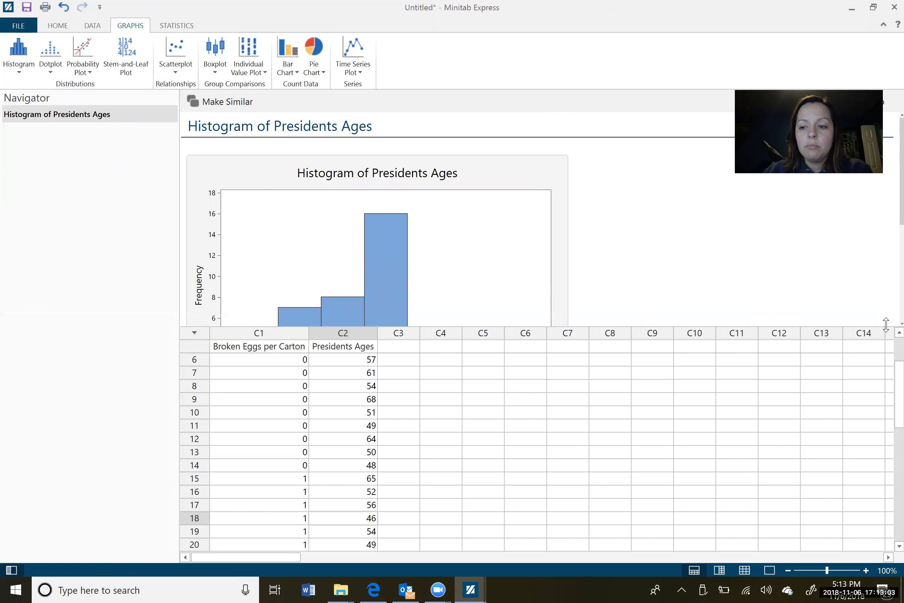
Examine the value and bin range of individual bars in the Presidents Ages histogram
{"action": "scroll", "coordinate": [886, 322], "scroll_direction": "down", "scroll_amount": 3}
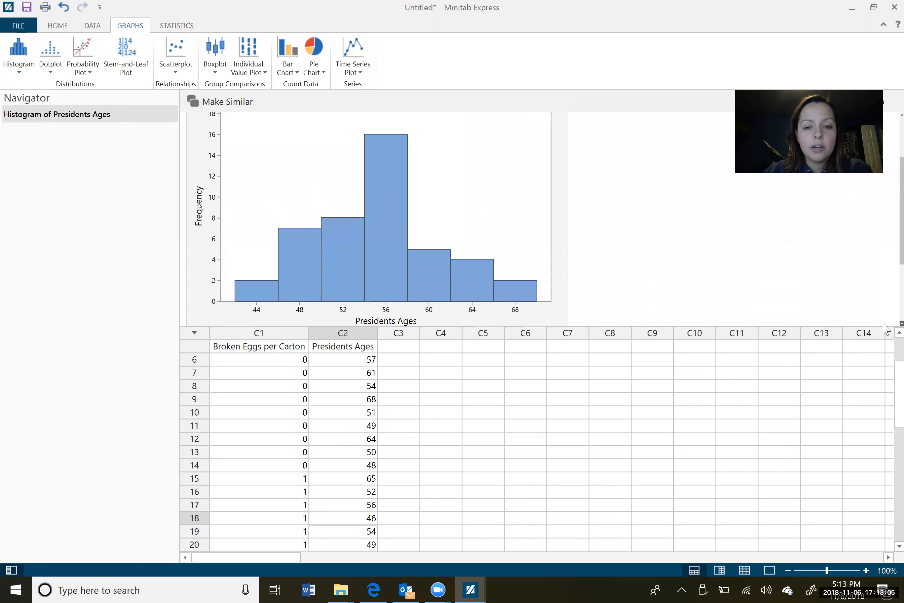
{"action": "scroll", "coordinate": [887, 323], "scroll_direction": "down", "scroll_amount": 2}
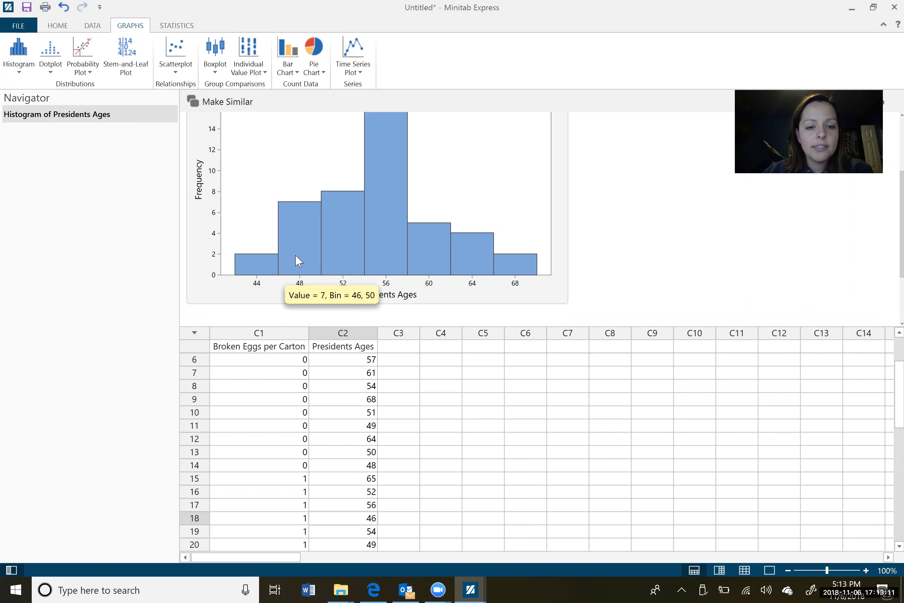
{"action": "mouse_move", "coordinate": [403, 239]}
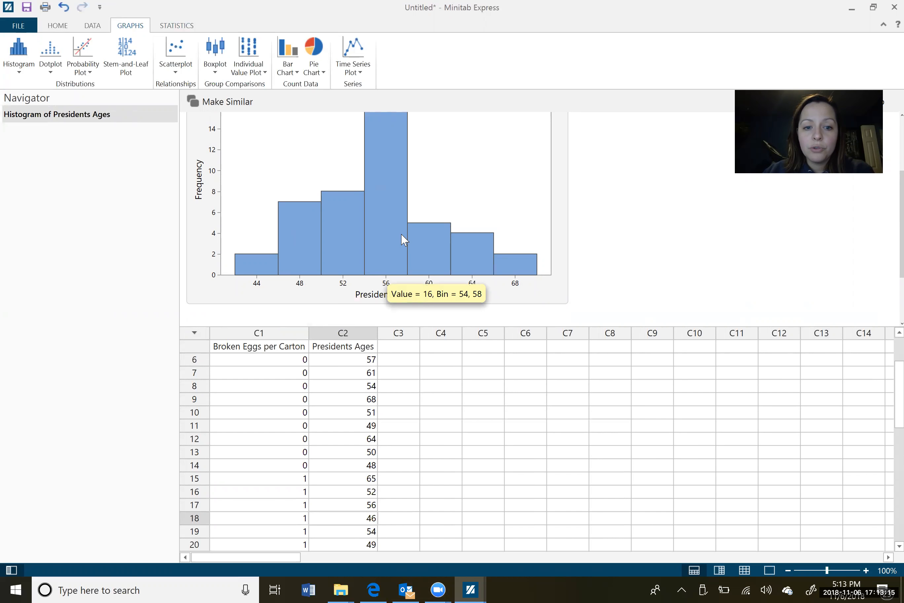
{"action": "mouse_move", "coordinate": [357, 265]}
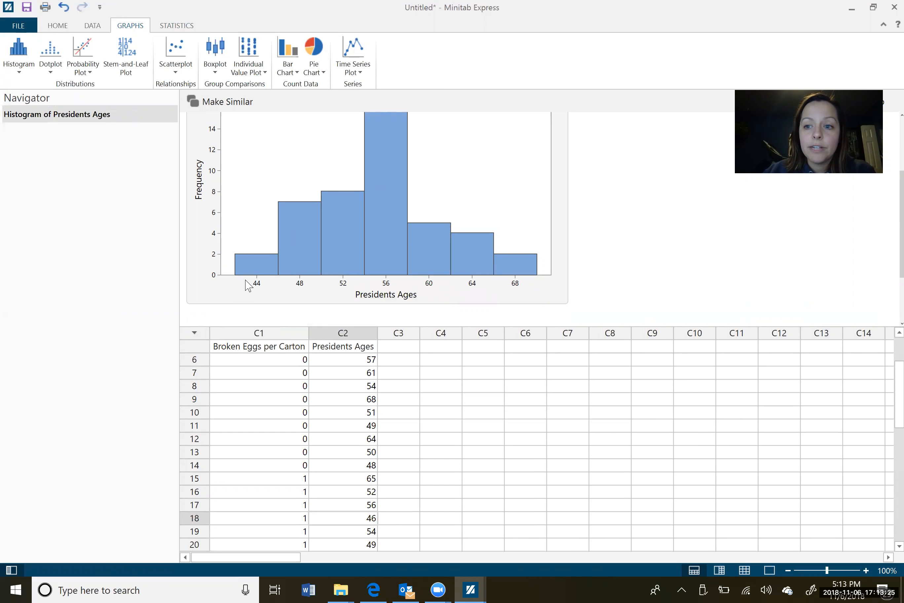
{"action": "mouse_move", "coordinate": [268, 269]}
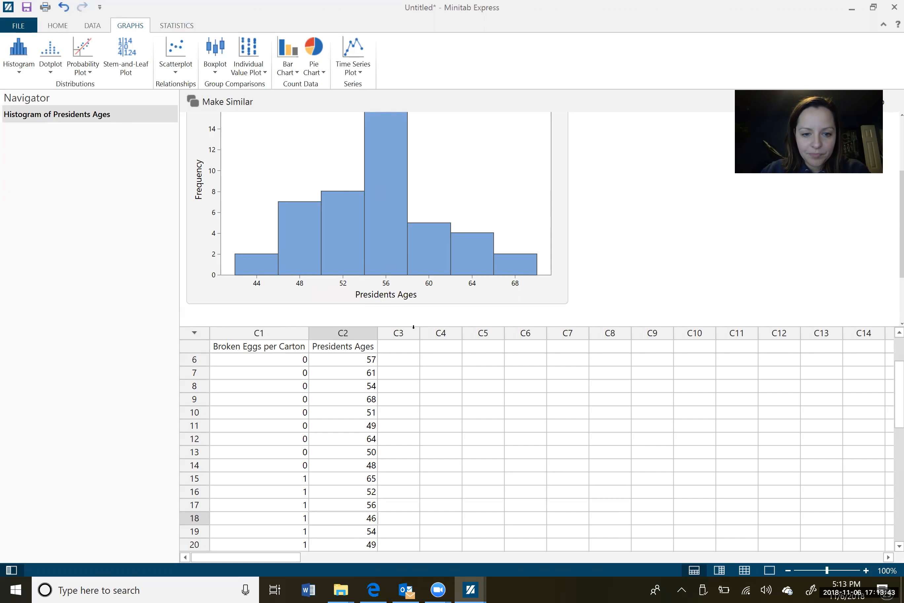
{"action": "mouse_move", "coordinate": [370, 233]}
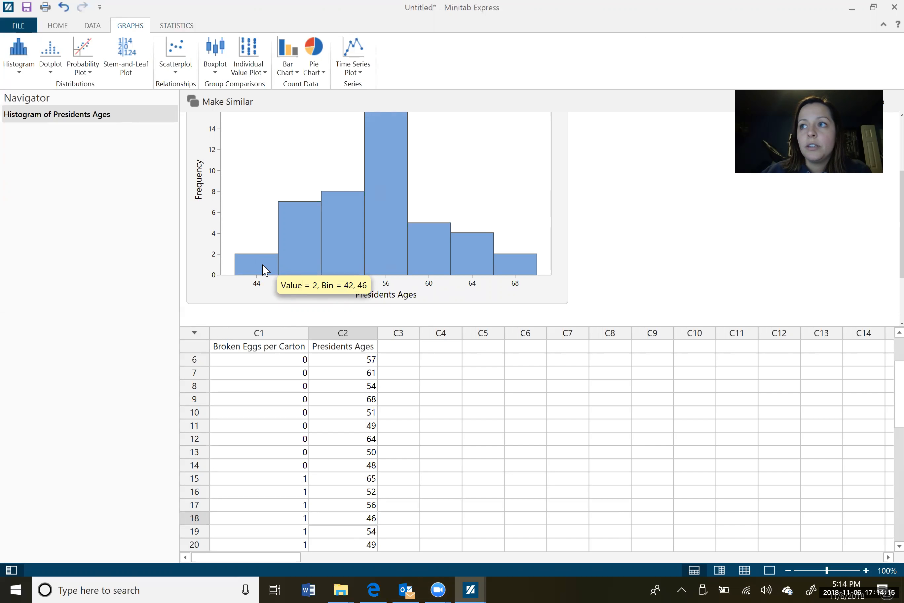
Open the binning options among the graph elements of the Presidents Ages histogram
{"action": "left_click", "coordinate": [245, 210]}
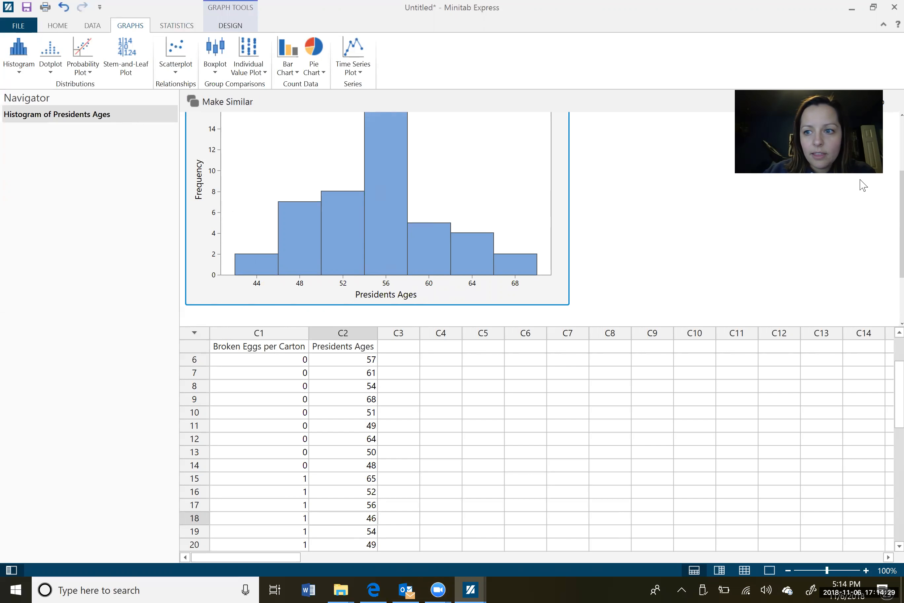
{"action": "scroll", "coordinate": [886, 123], "scroll_direction": "up", "scroll_amount": 5}
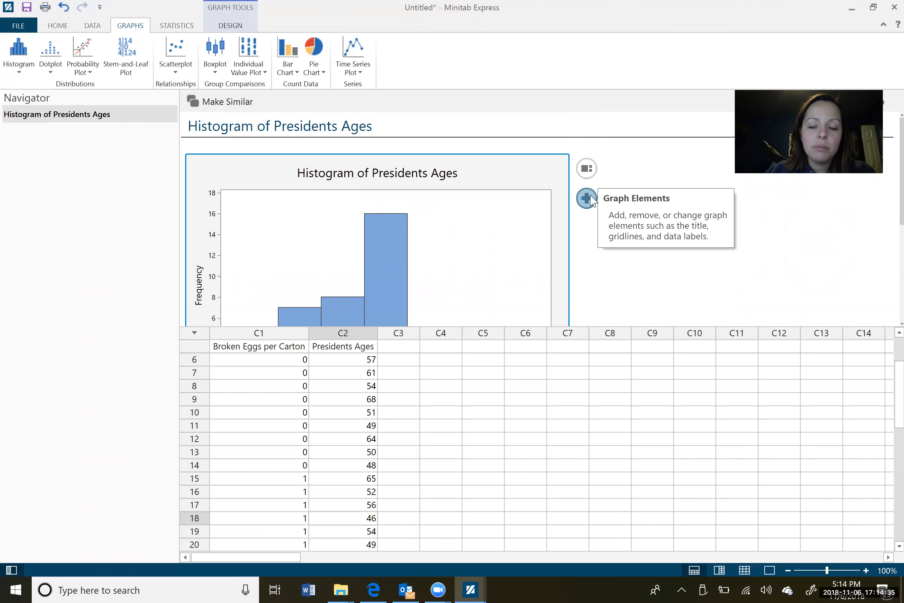
{"action": "left_click", "coordinate": [587, 198]}
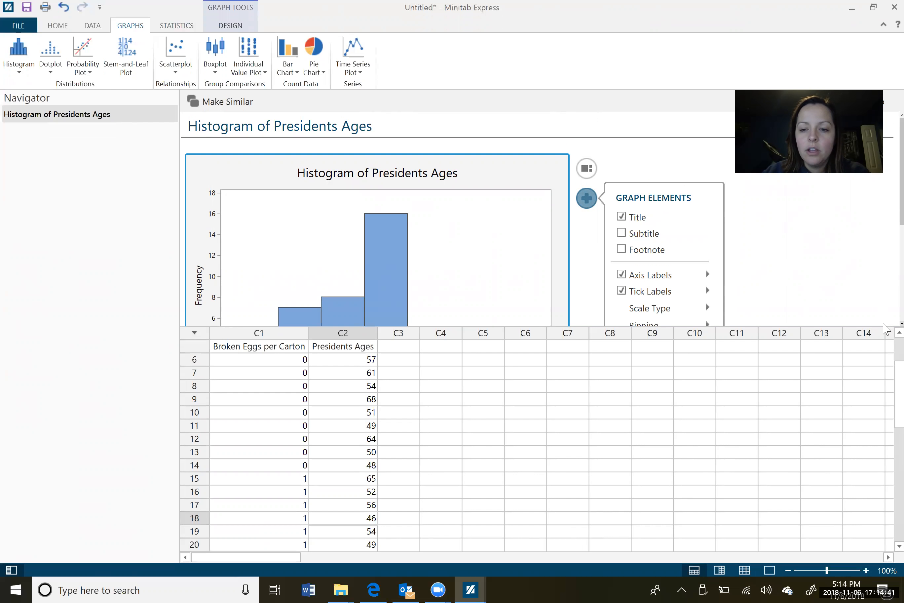
{"action": "scroll", "coordinate": [883, 323], "scroll_direction": "down", "scroll_amount": 2}
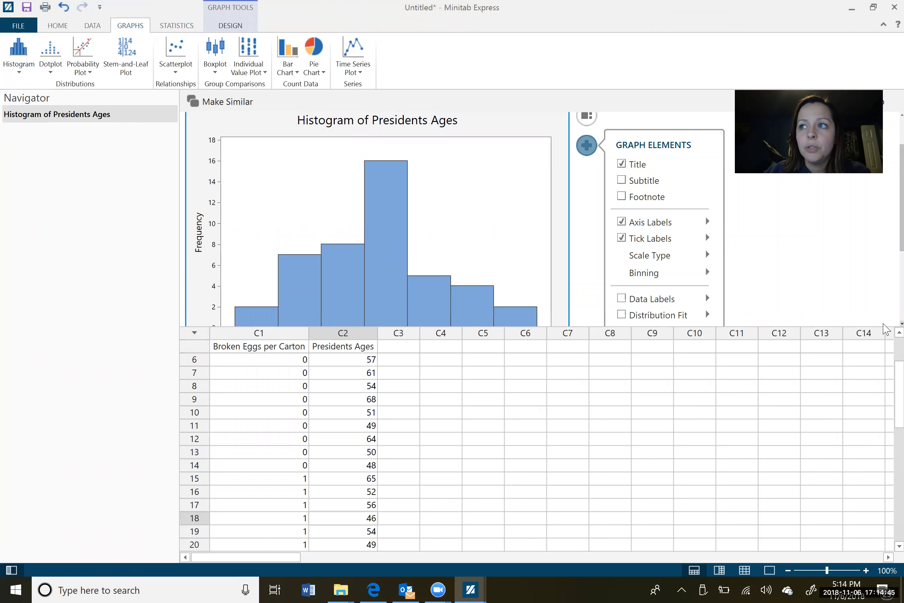
{"action": "left_click", "coordinate": [709, 273]}
{"action": "left_click", "coordinate": [710, 275]}
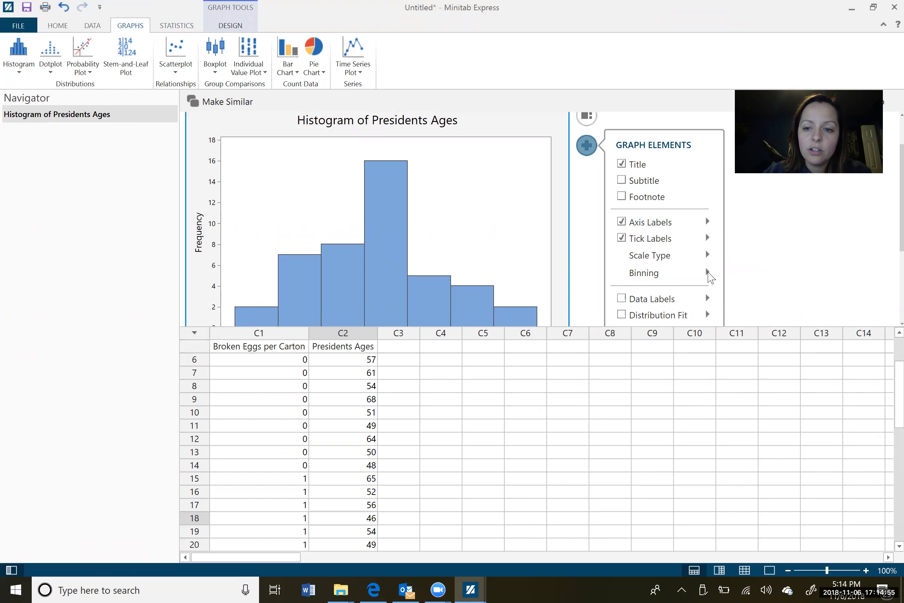
{"action": "left_click", "coordinate": [709, 277]}
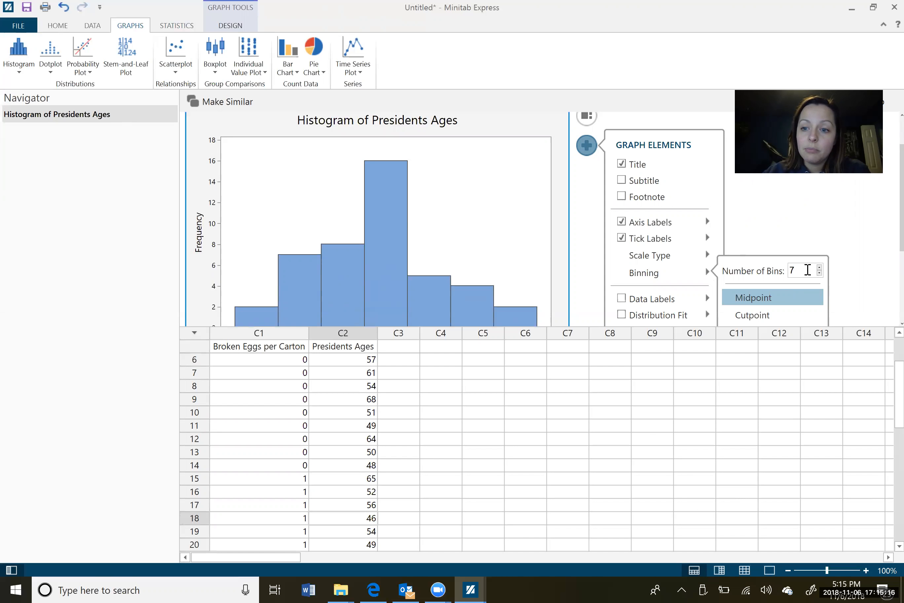
Try 9 bins for the histogram, and set the number of bins back to 7
{"action": "key", "text": "BackSpace"}
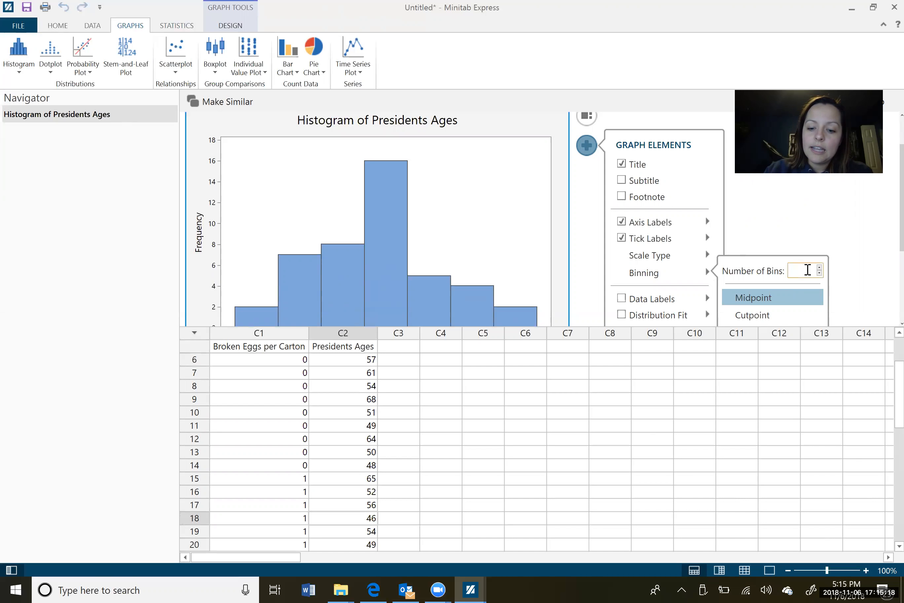
{"action": "type", "text": "9"}
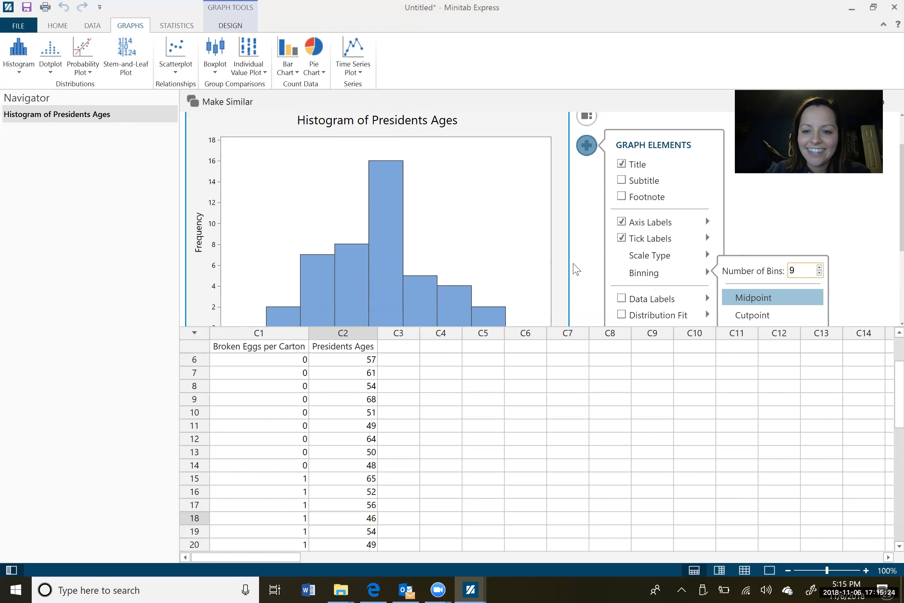
{"action": "key", "text": "BackSpace"}
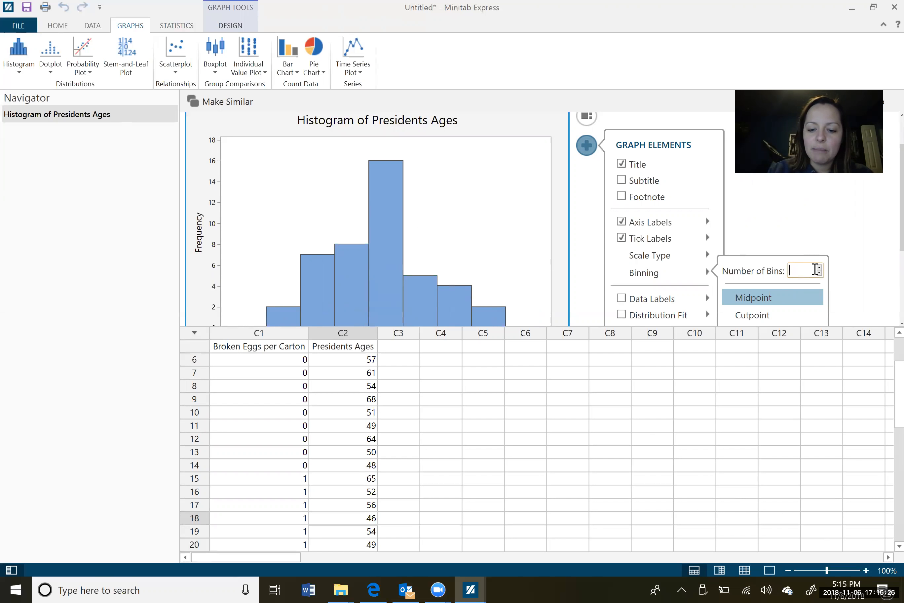
{"action": "type", "text": "7"}
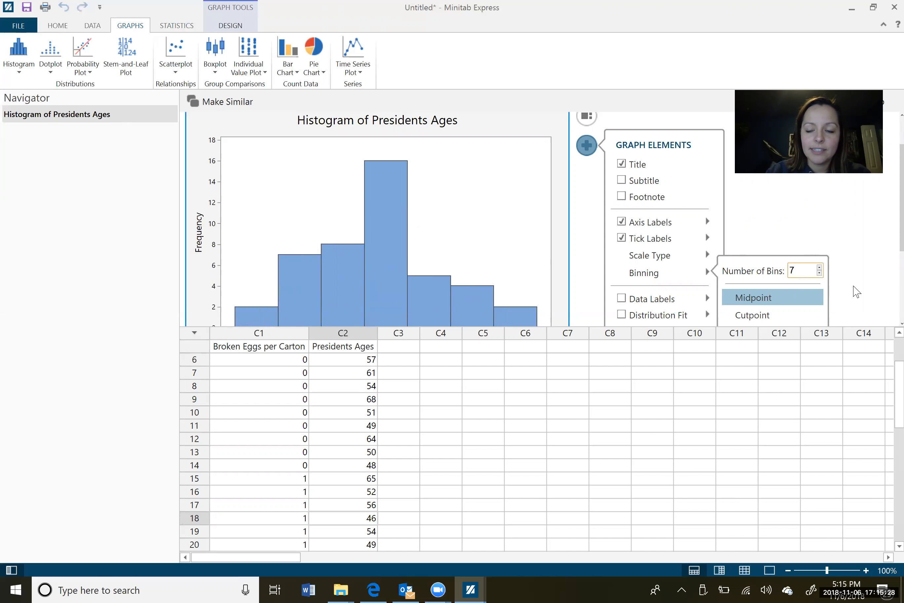
Set the histogram's binning to Cutpoint so the axis marks the bin boundaries
{"action": "scroll", "coordinate": [886, 325], "scroll_direction": "down", "scroll_amount": 2}
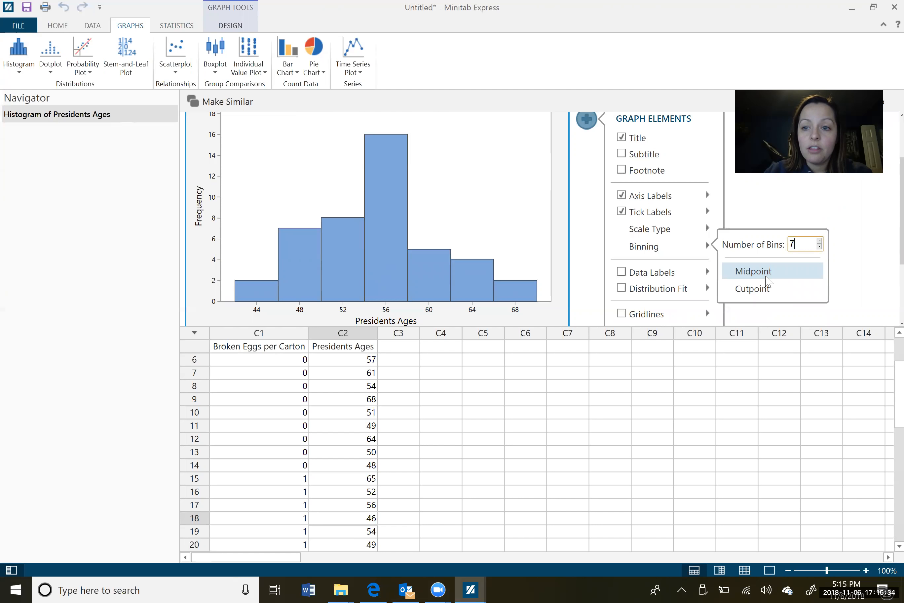
{"action": "left_click", "coordinate": [765, 279]}
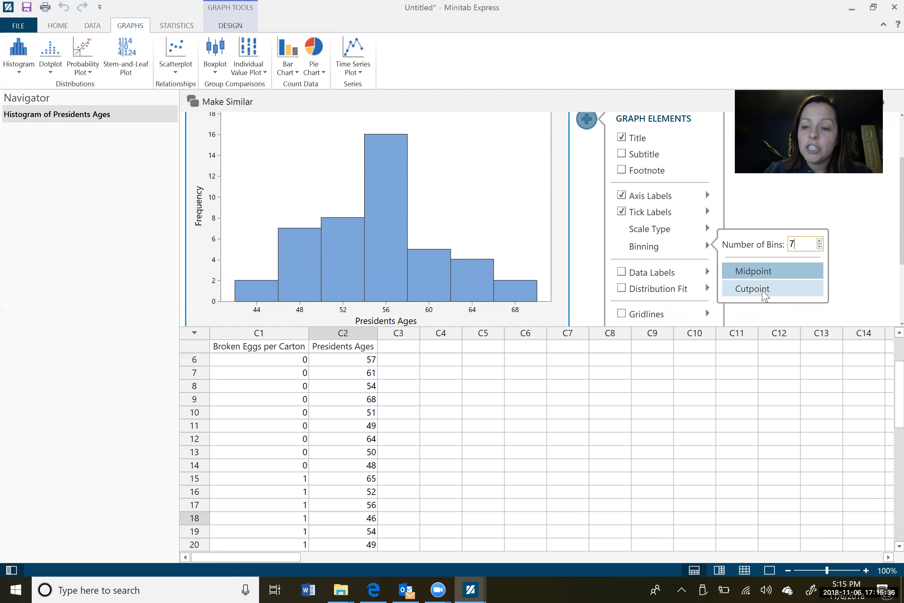
{"action": "left_click", "coordinate": [765, 290]}
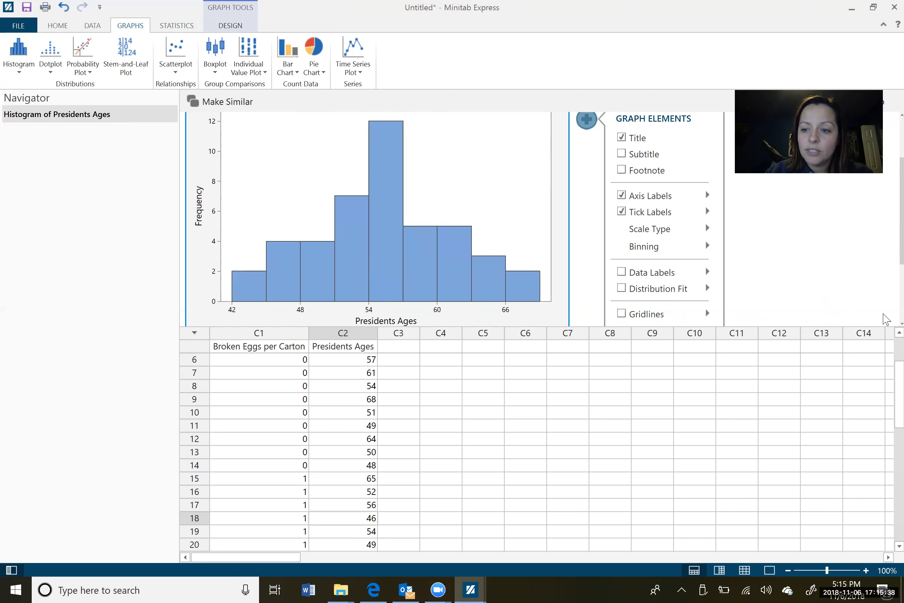
Add a footnote to the Presidents Ages histogram
{"action": "scroll", "coordinate": [886, 327], "scroll_direction": "down", "scroll_amount": 3}
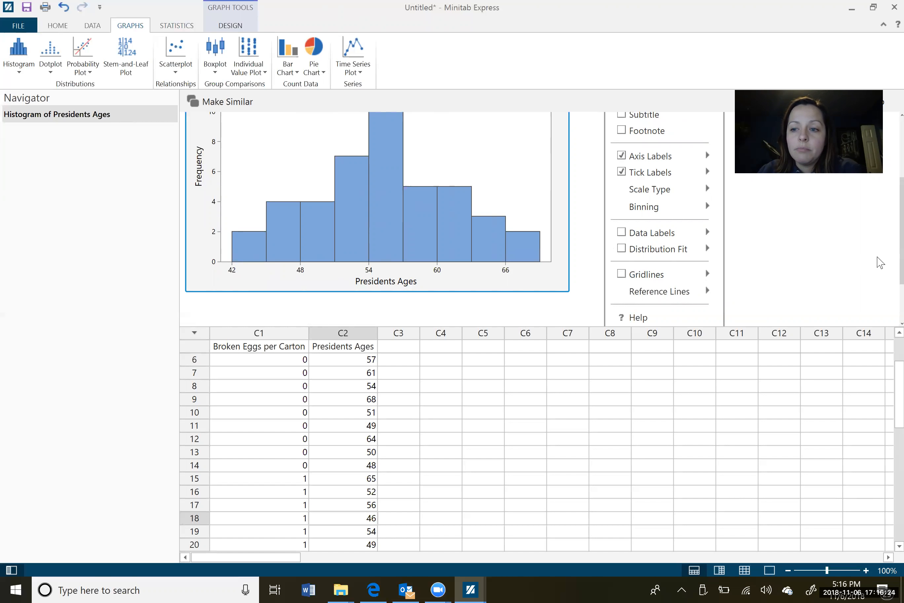
{"action": "scroll", "coordinate": [886, 259], "scroll_direction": "up", "scroll_amount": 1}
{"action": "scroll", "coordinate": [884, 241], "scroll_direction": "up", "scroll_amount": 2}
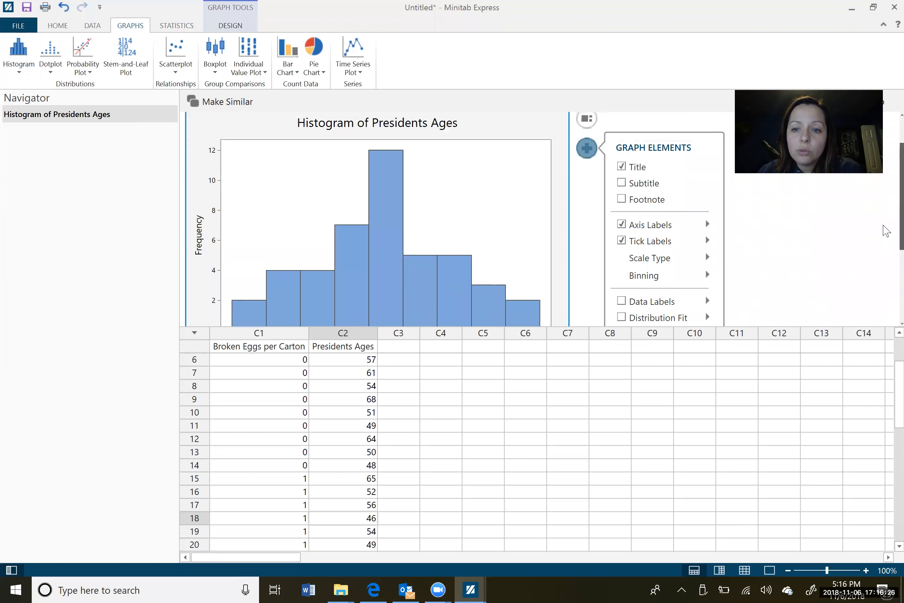
{"action": "left_click", "coordinate": [661, 207]}
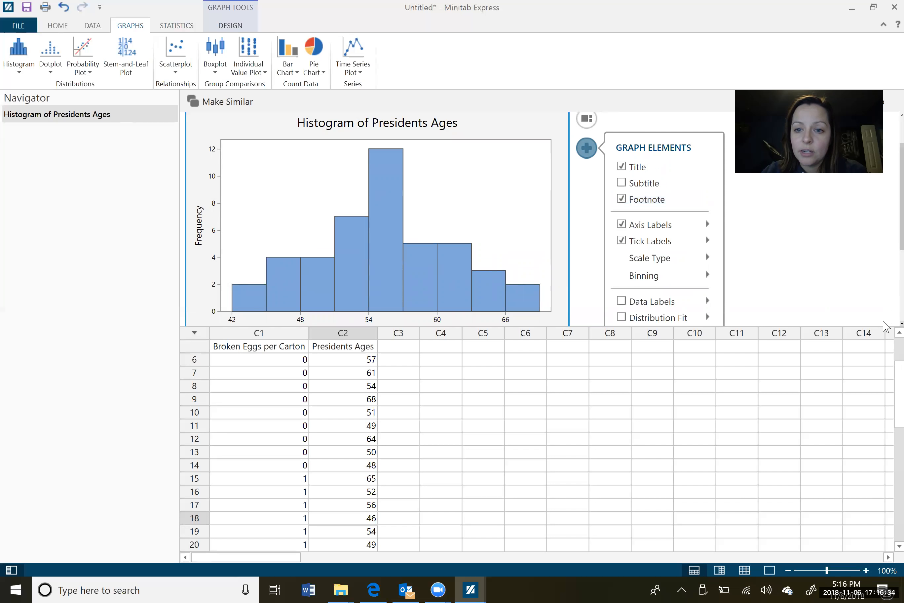
Replace the histogram's placeholder footnote text with "Bin's contain their left endpints"
{"action": "scroll", "coordinate": [883, 325], "scroll_direction": "down", "scroll_amount": 2}
{"action": "scroll", "coordinate": [883, 325], "scroll_direction": "down", "scroll_amount": 1}
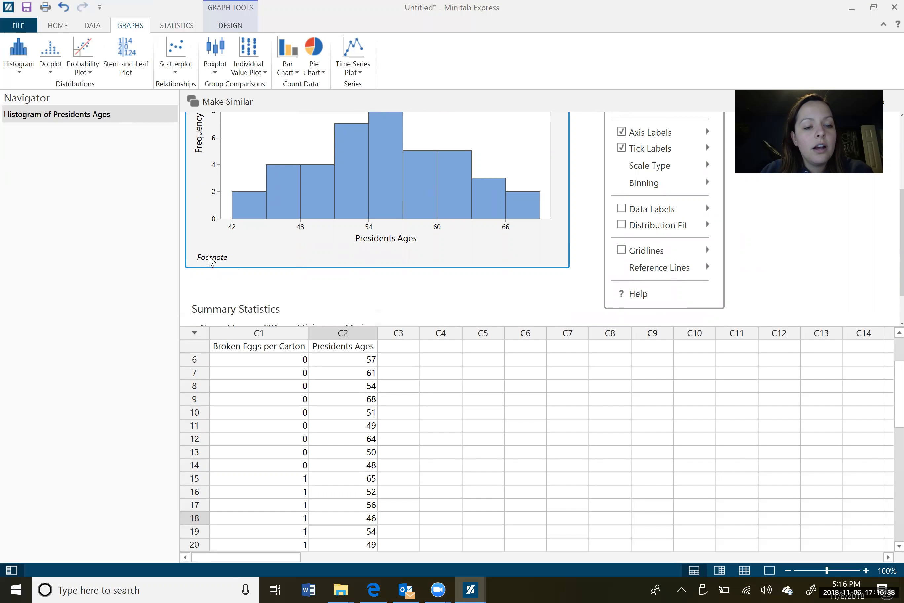
{"action": "double_click", "coordinate": [210, 258]}
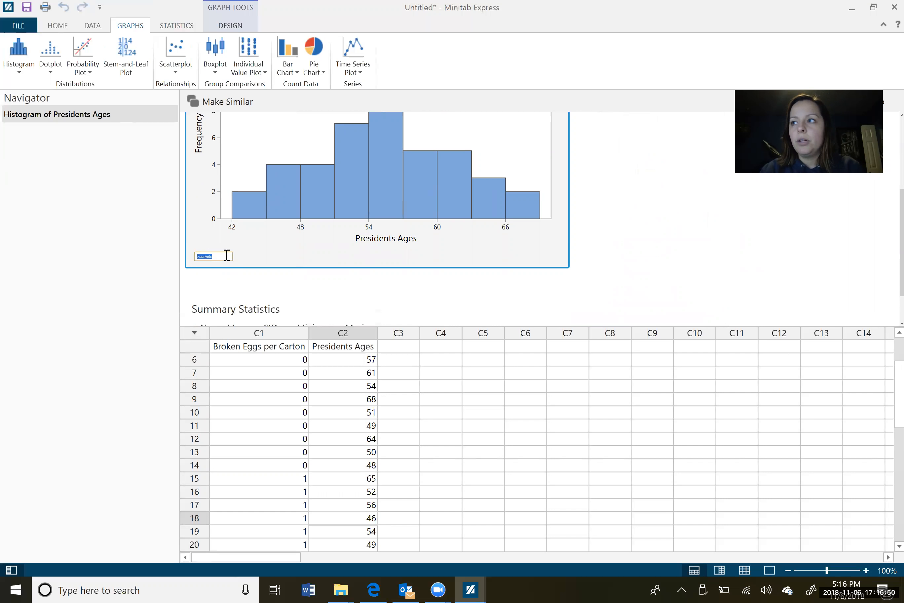
{"action": "type", "text": "B"}
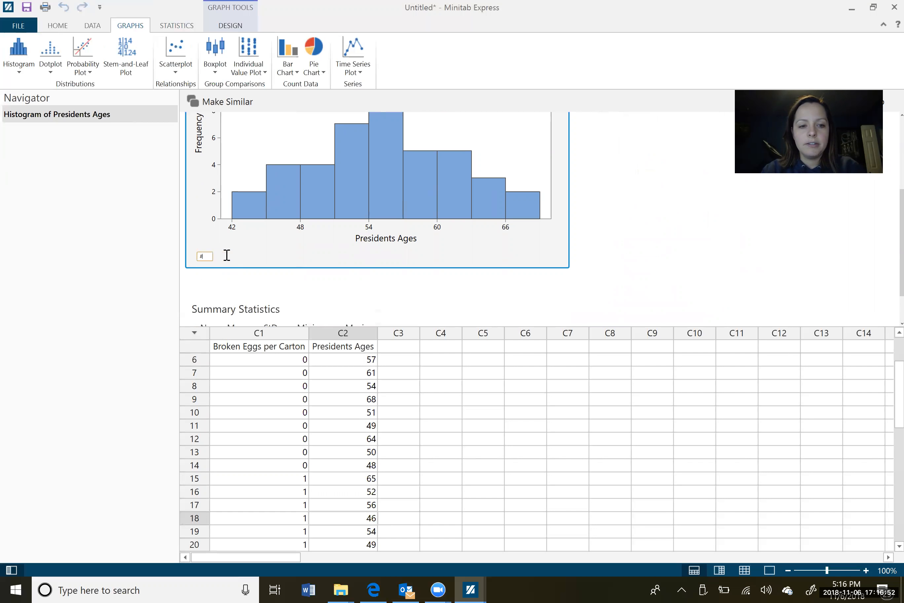
{"action": "type", "text": "in's co"}
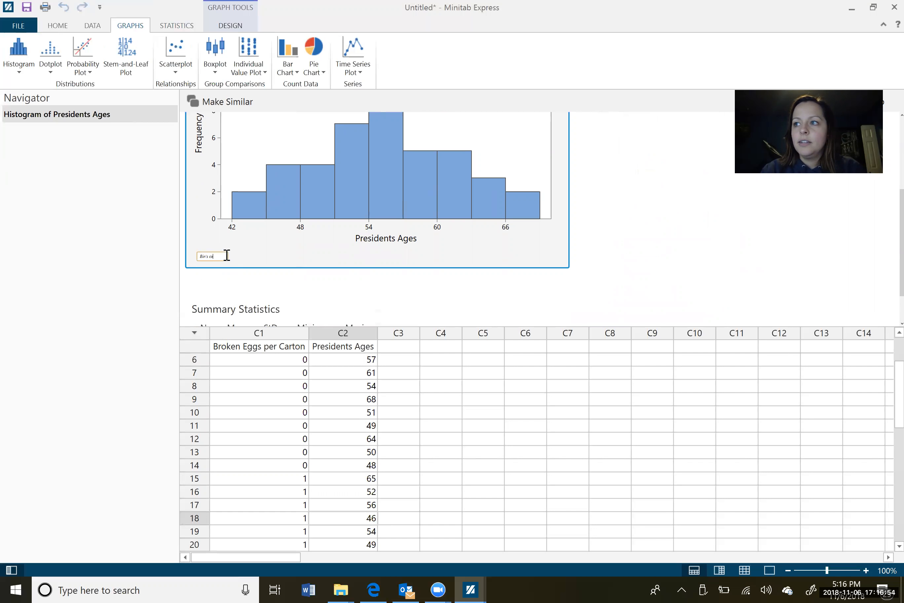
{"action": "type", "text": "ntain their le"}
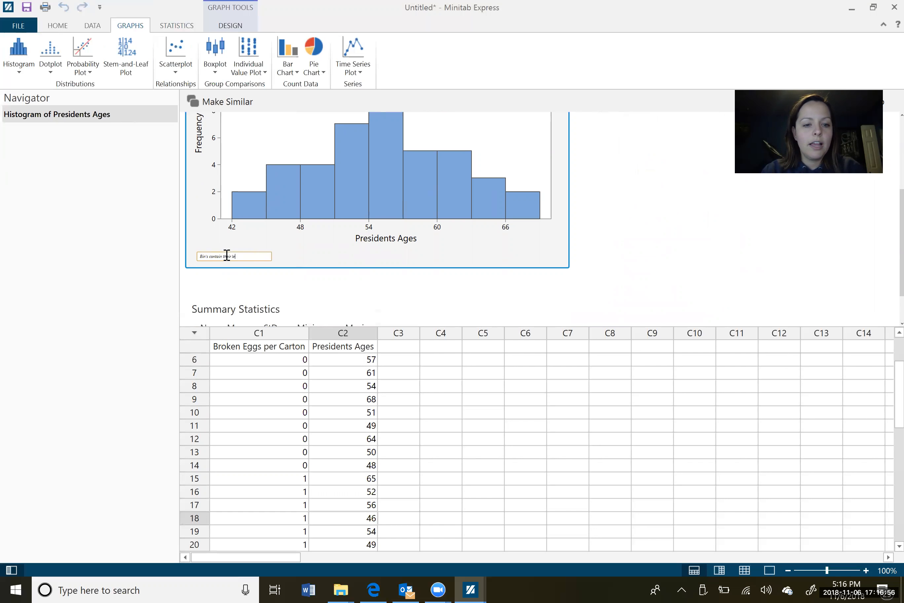
{"action": "type", "text": "ft endpints"}
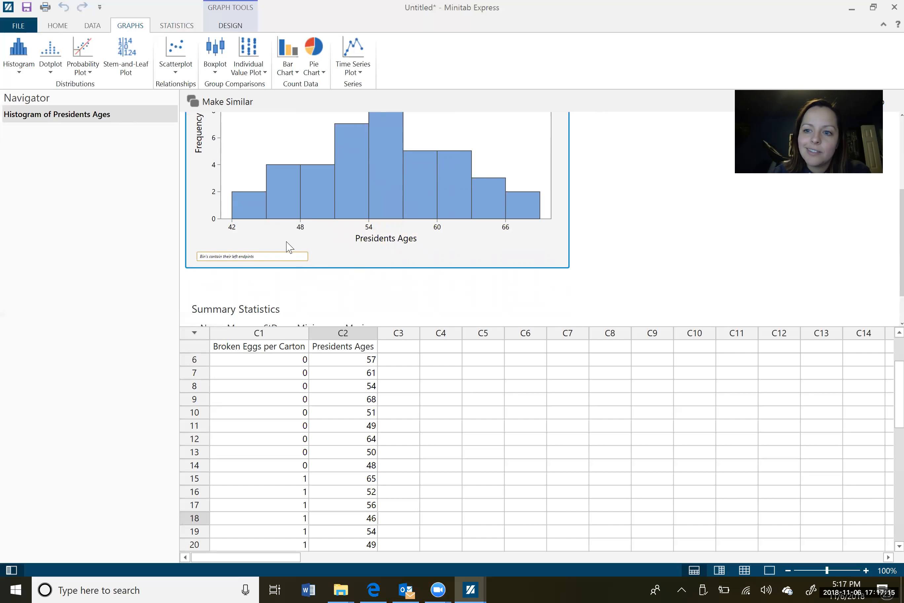
{"action": "left_click", "coordinate": [640, 253]}
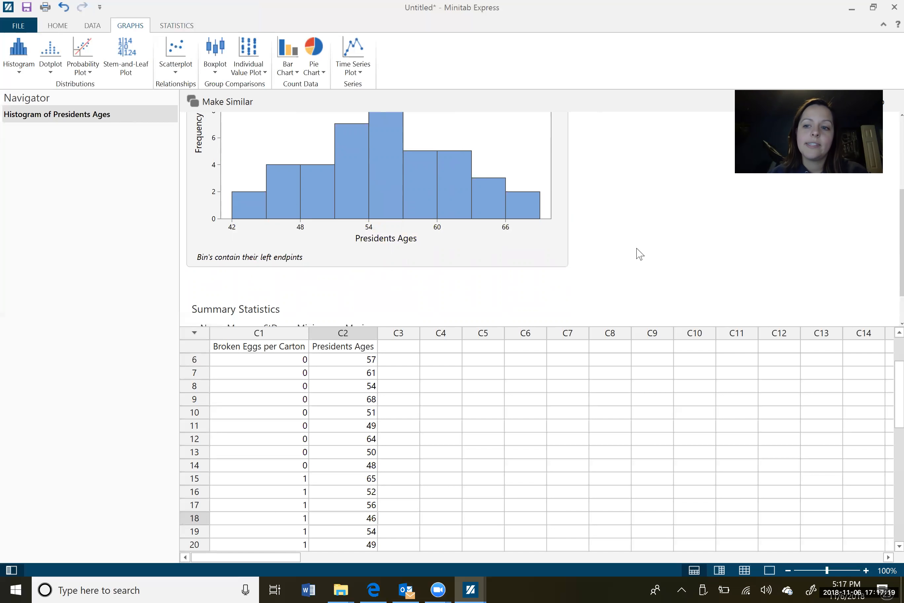